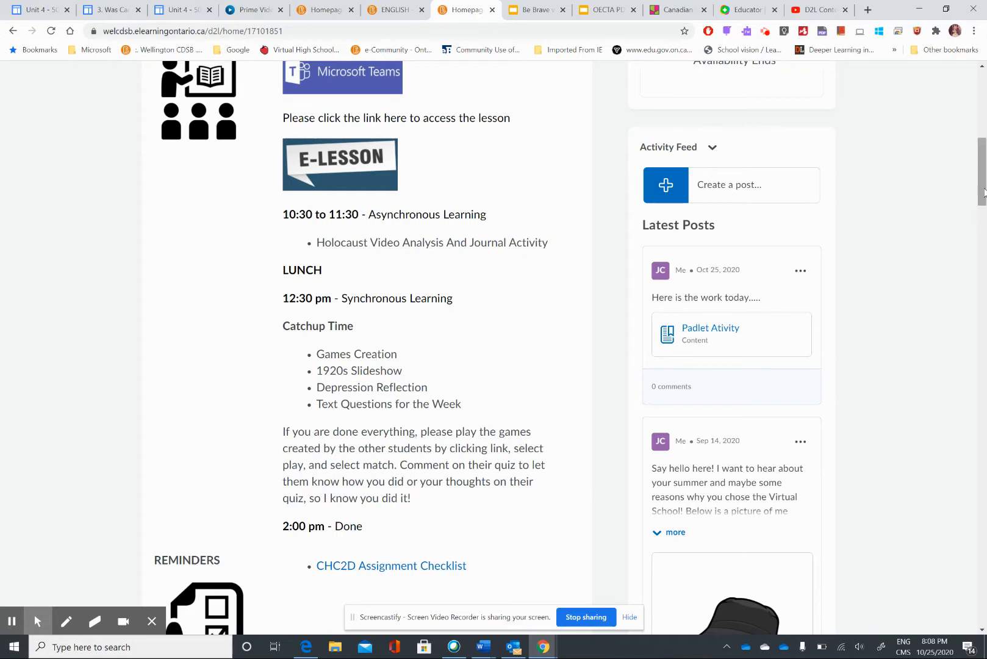
- Open the submissions of the "3. Causes of Depression Assignment" folder in the course Dropbox
drag(976, 184, 975, 107)
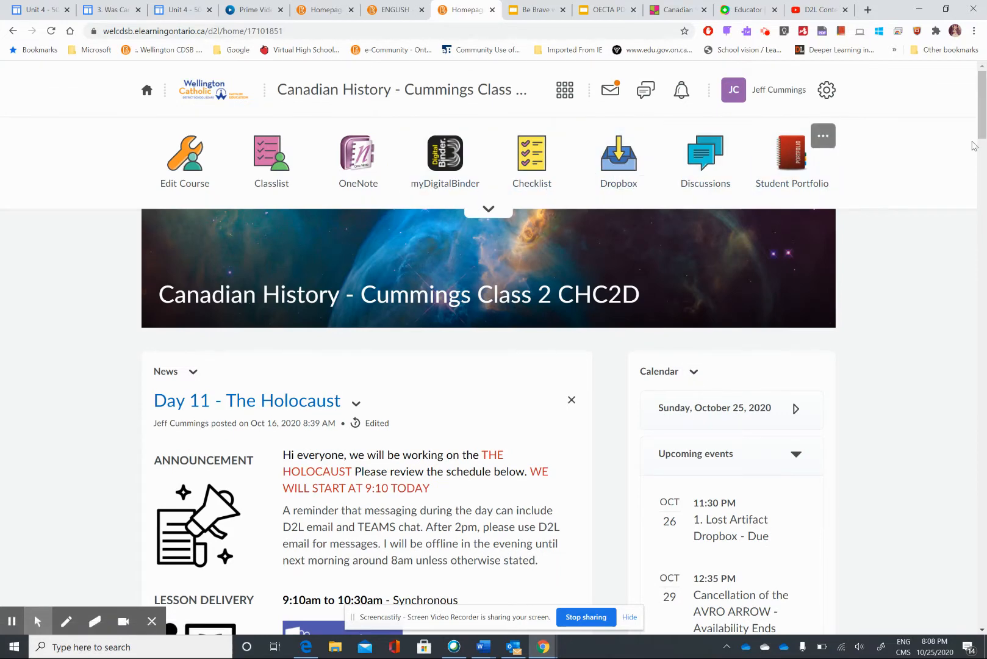
drag(982, 106, 981, 151)
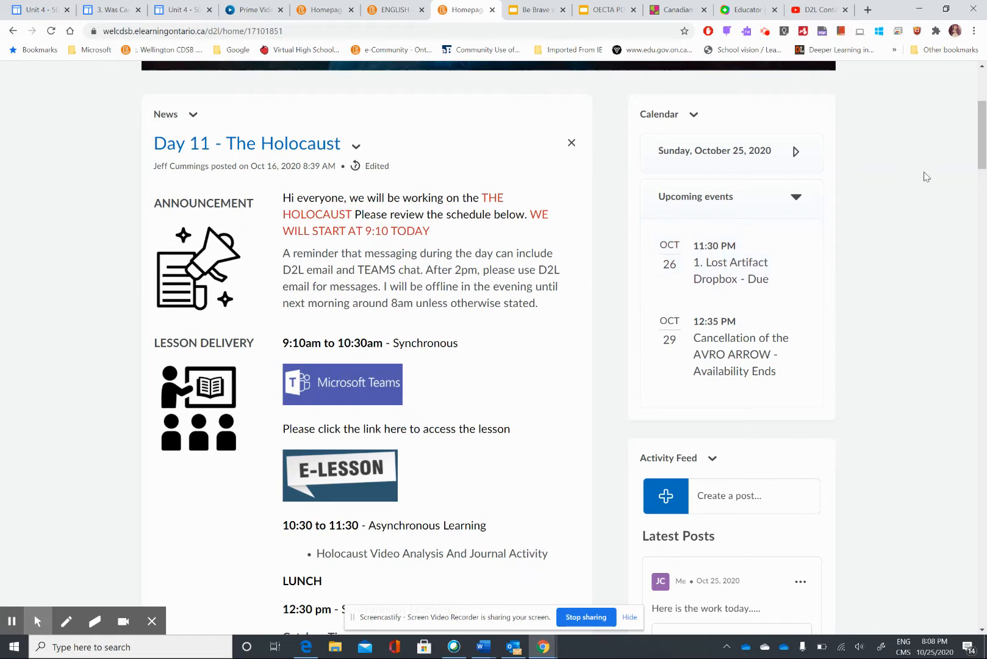
drag(983, 148, 985, 126)
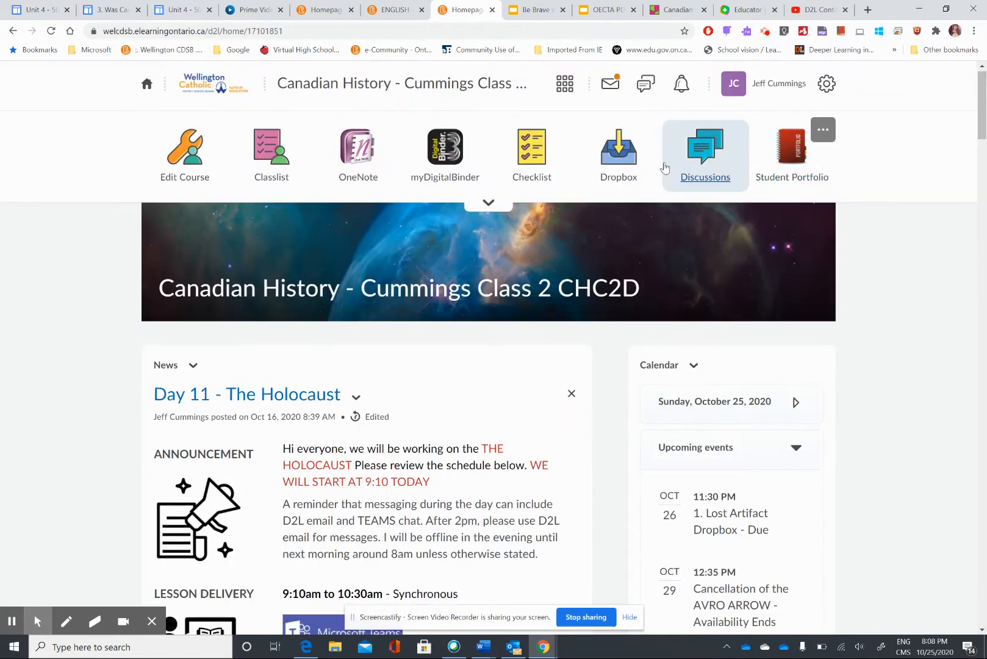
click(609, 160)
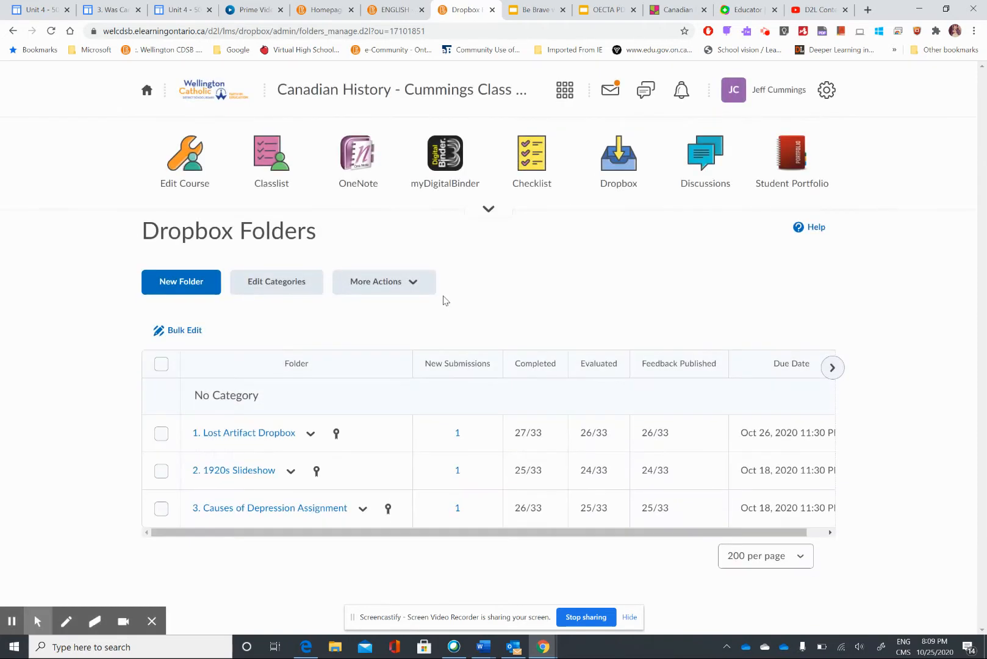
click(276, 509)
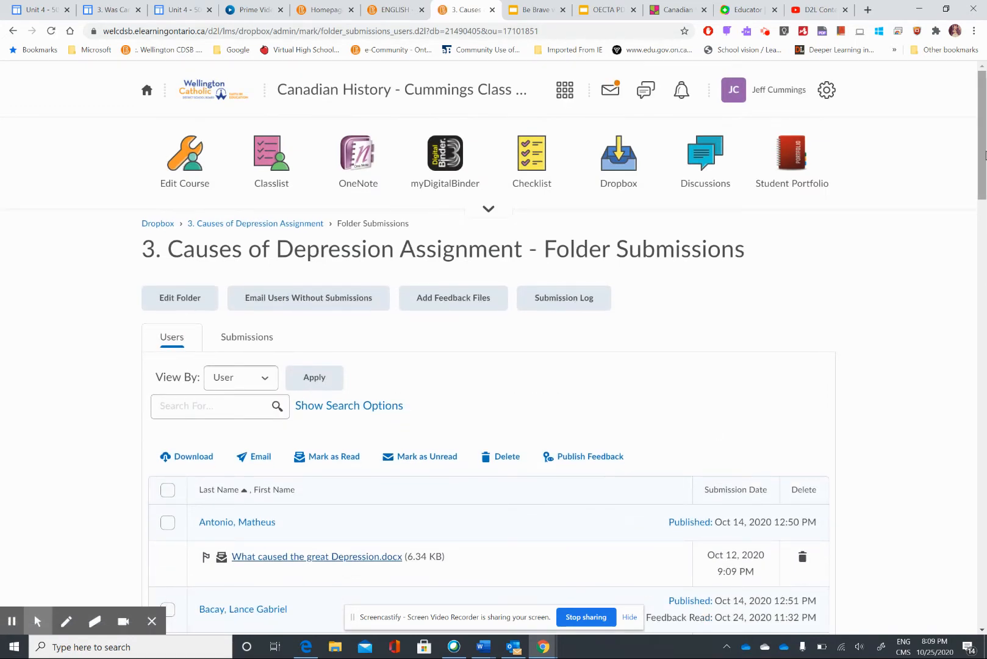
- Open the evaluation of the late, unevaluated submission and display its document "Unit 1 - Assassination Story and Worksheet.docx"
drag(984, 180, 984, 347)
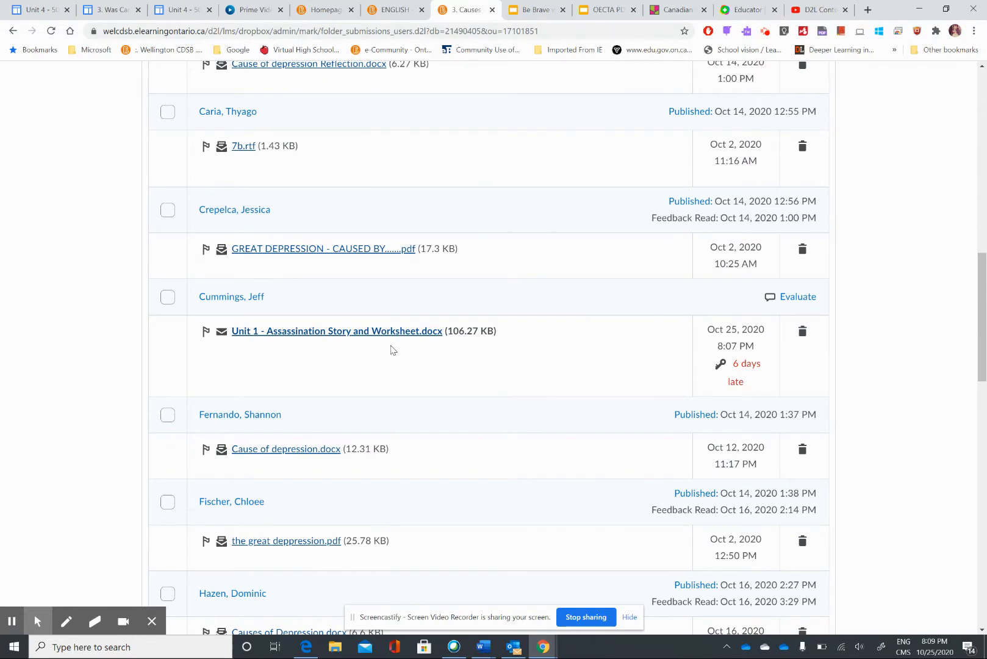
click(805, 301)
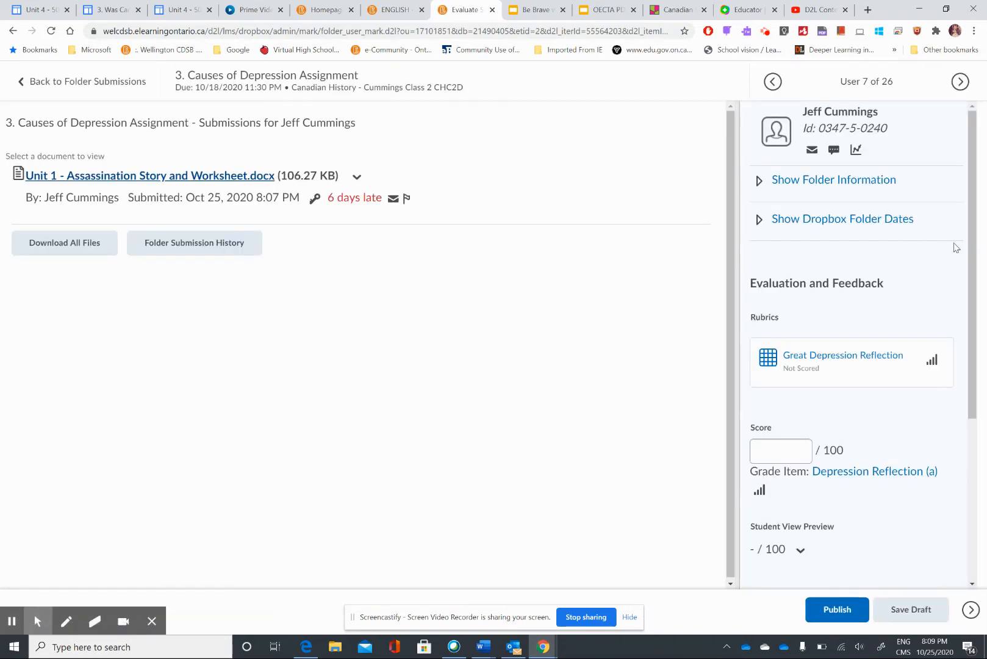
click(973, 256)
drag(973, 256, 970, 360)
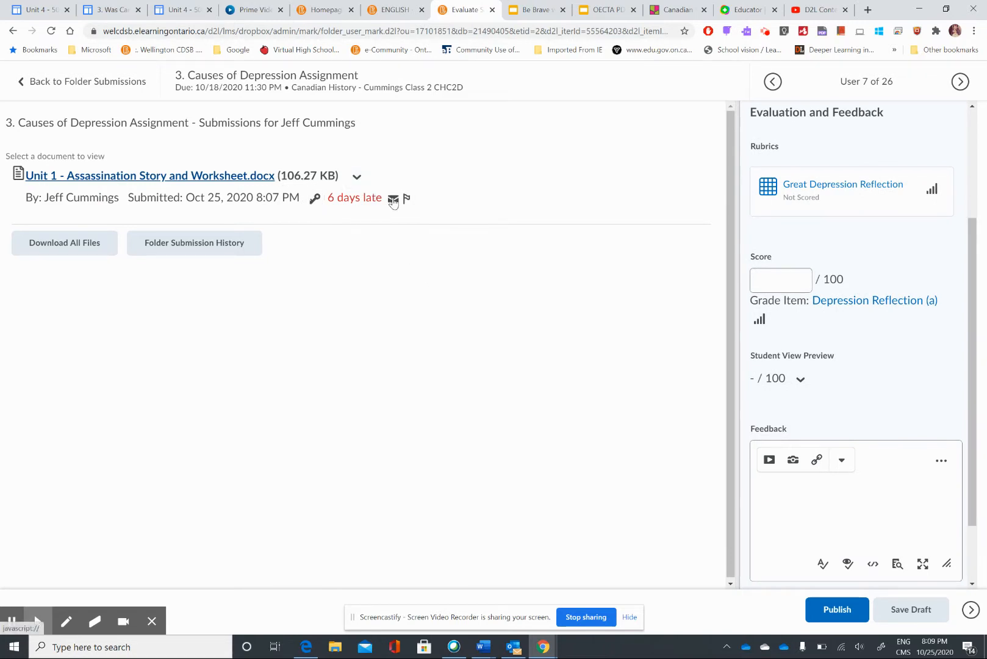
click(257, 176)
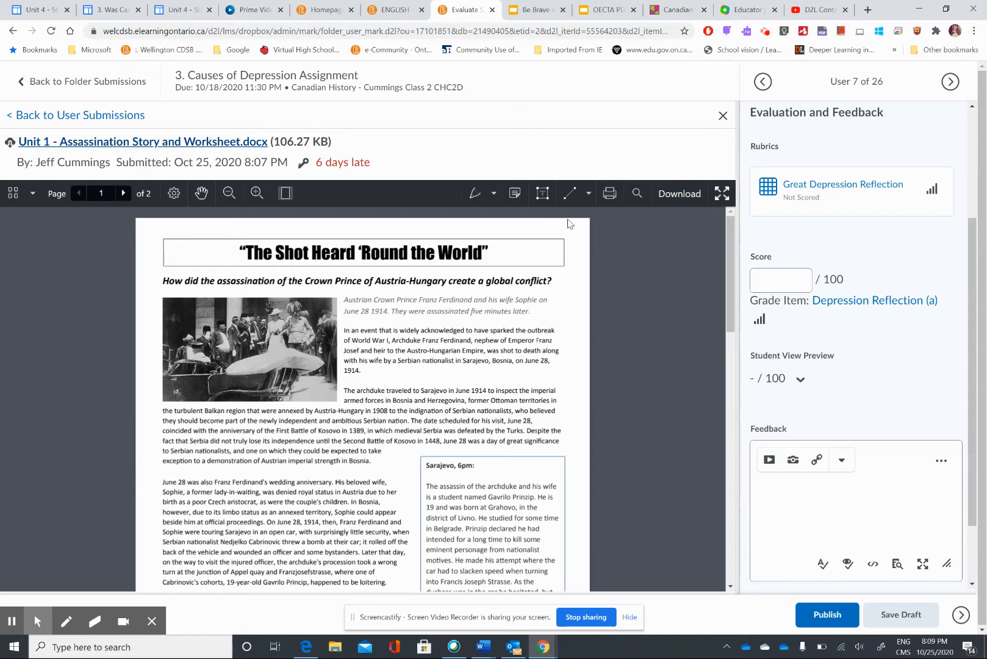
- Add a red text annotation reading "Great work!" just above the second paragraph and shift it slightly left
click(545, 194)
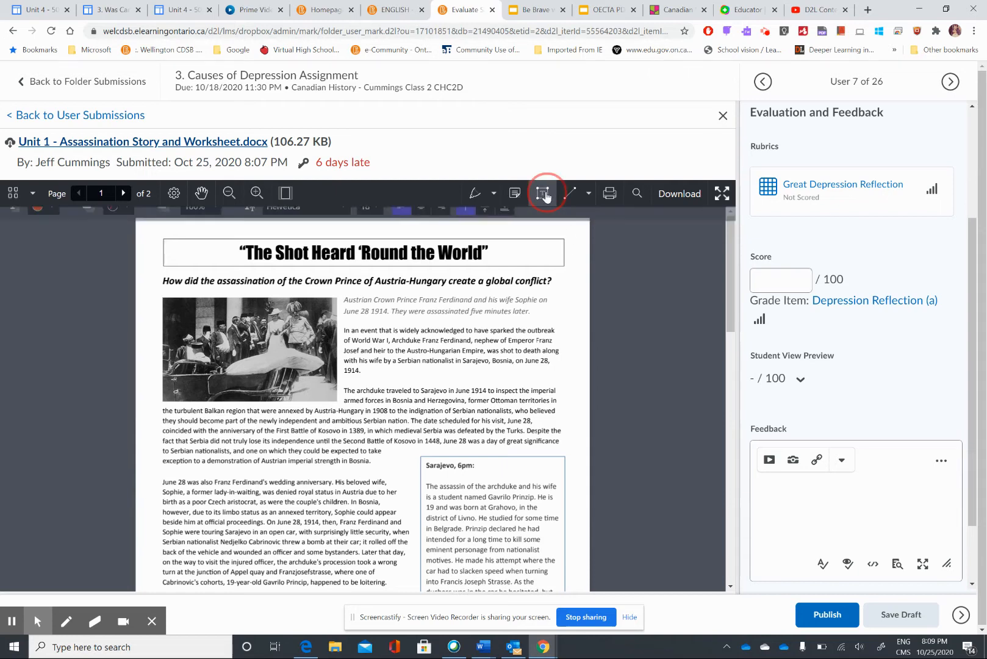
click(464, 373)
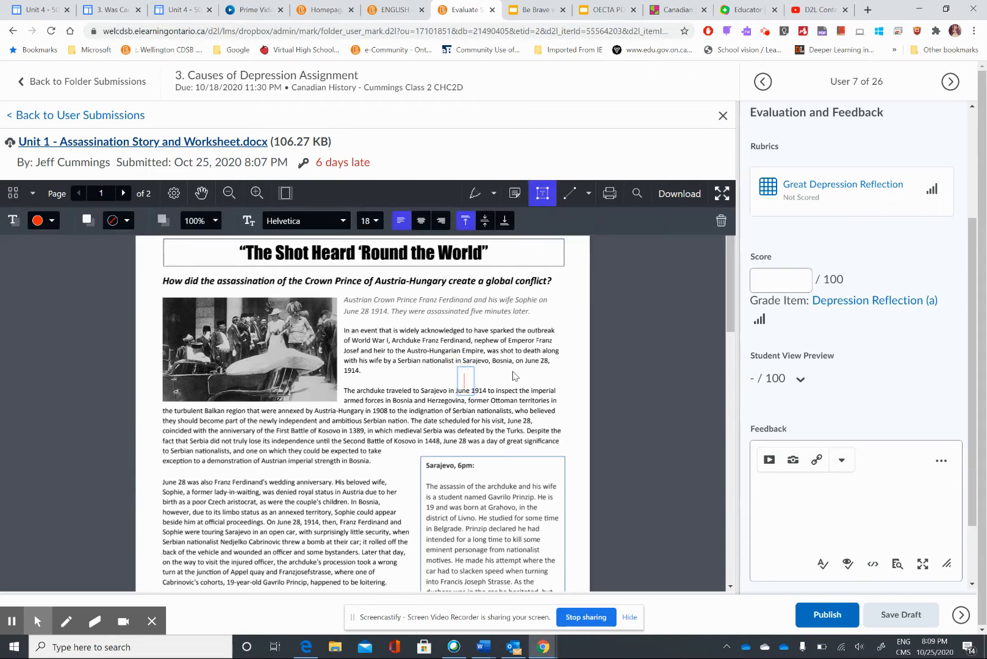
text(Great work!)
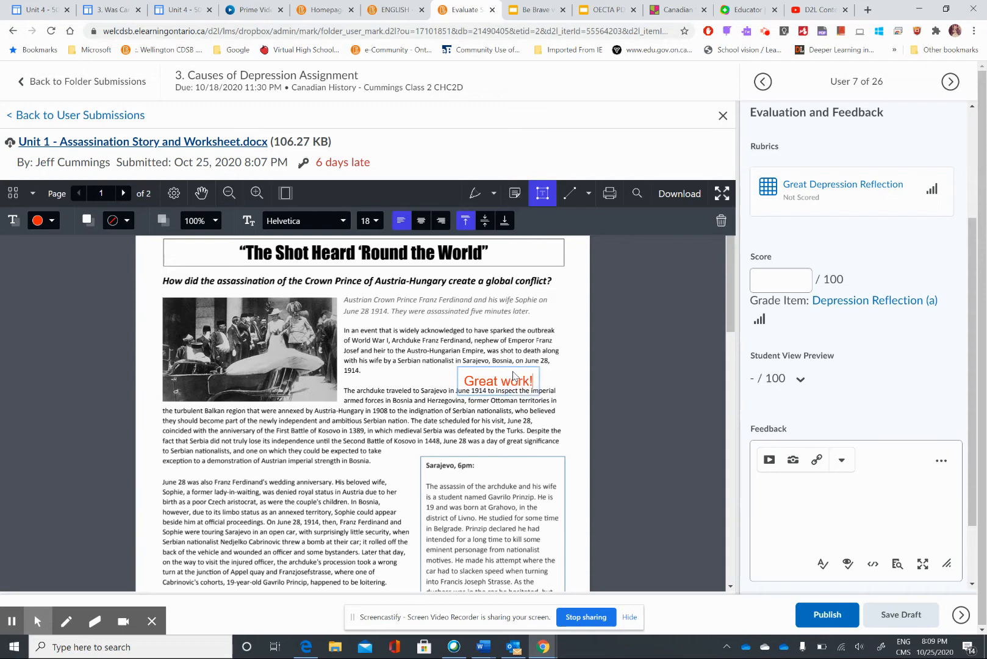
click(562, 375)
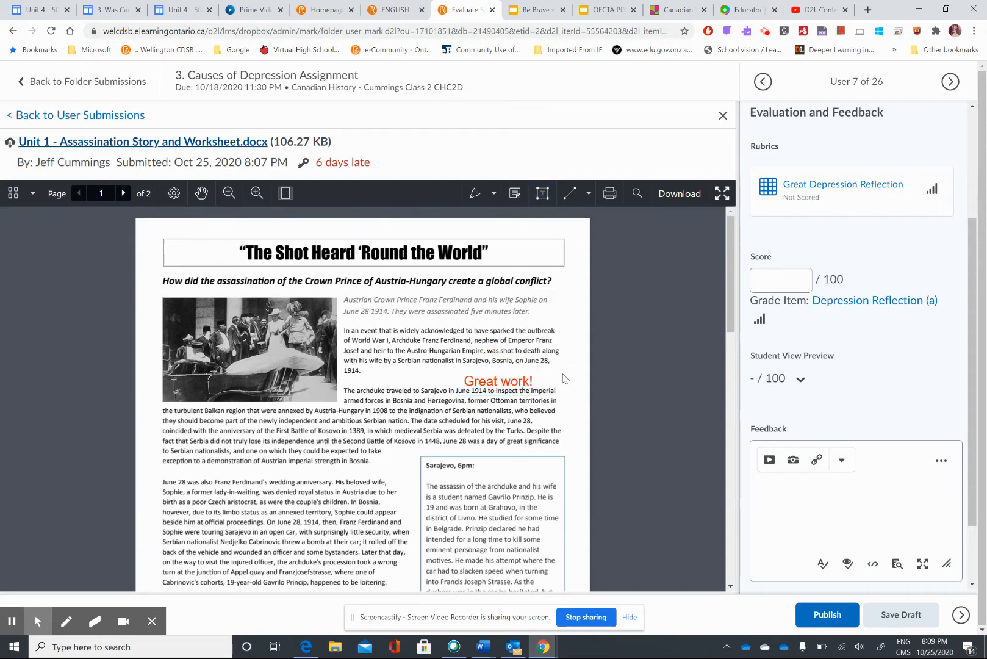
click(494, 385)
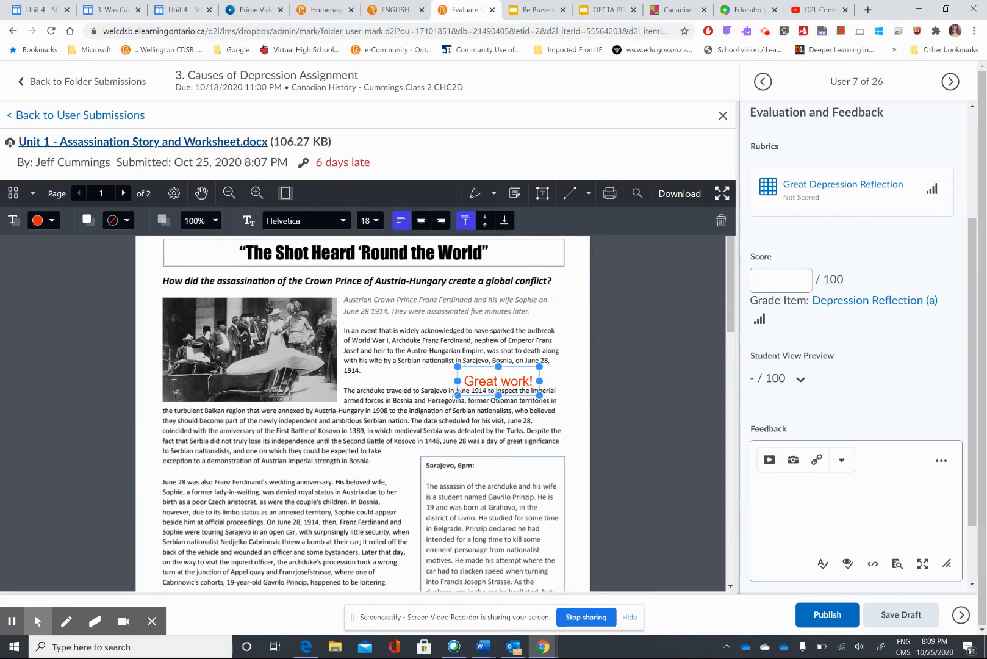
mouse_move(458, 394)
mouse_down()
mouse_move(432, 416)
mouse_move(450, 396)
mouse_up()
click(564, 361)
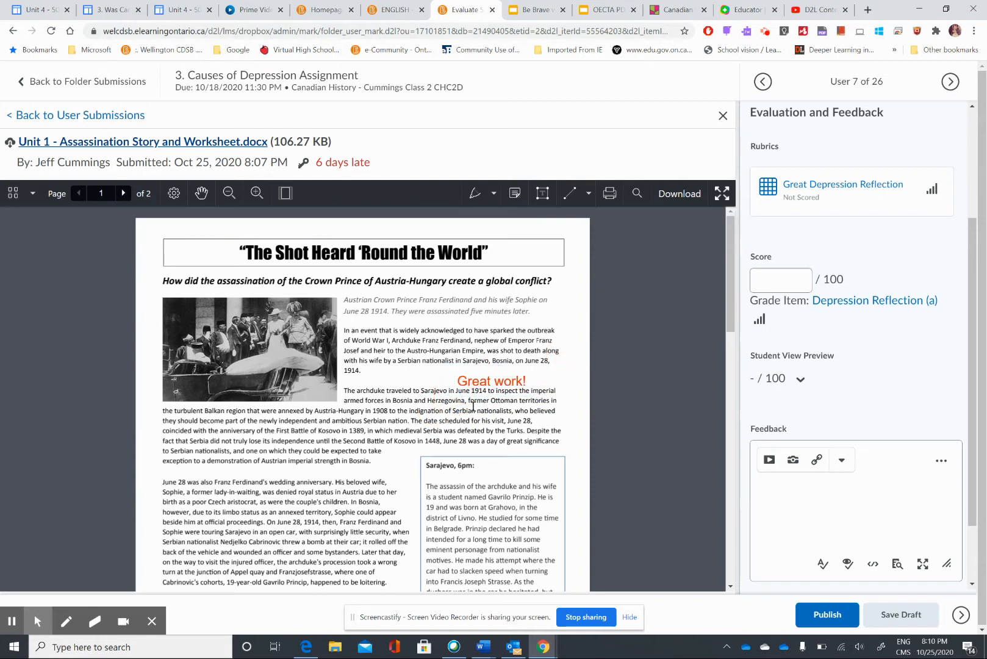
- Handwrite "Great work" in red 5 pt freehand ink over the left-hand paragraphs of page 1
click(476, 195)
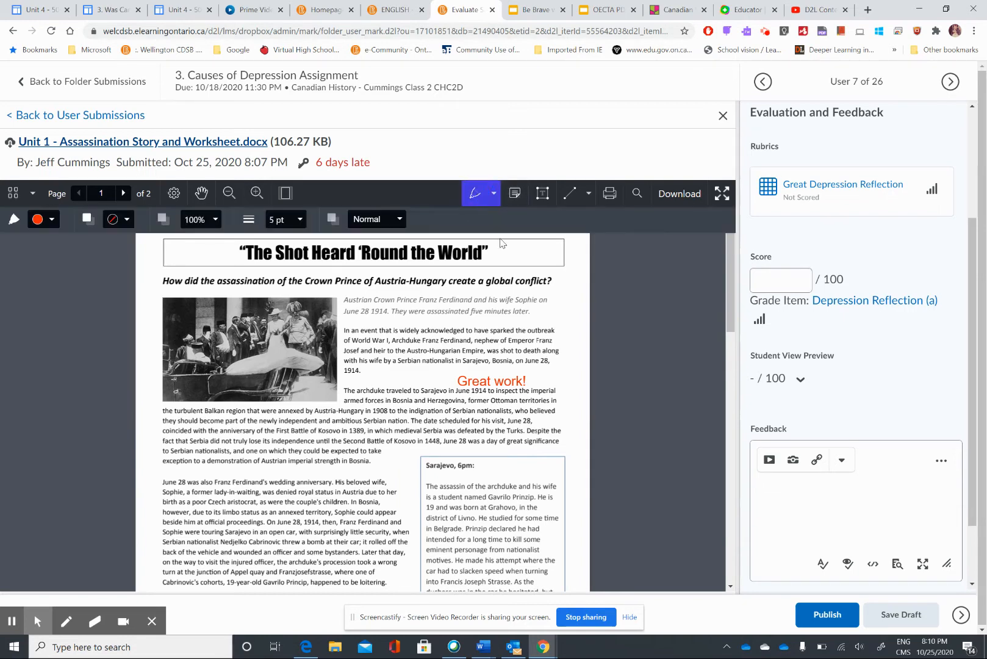
mouse_move(189, 431)
mouse_down()
mouse_move(163, 448)
mouse_move(177, 512)
mouse_move(170, 489)
mouse_up()
drag(201, 459, 217, 458)
drag(226, 480, 252, 499)
drag(264, 466, 272, 485)
drag(281, 418, 299, 474)
mouse_move(209, 545)
mouse_down()
mouse_move(243, 529)
mouse_move(281, 545)
mouse_move(316, 537)
mouse_up()
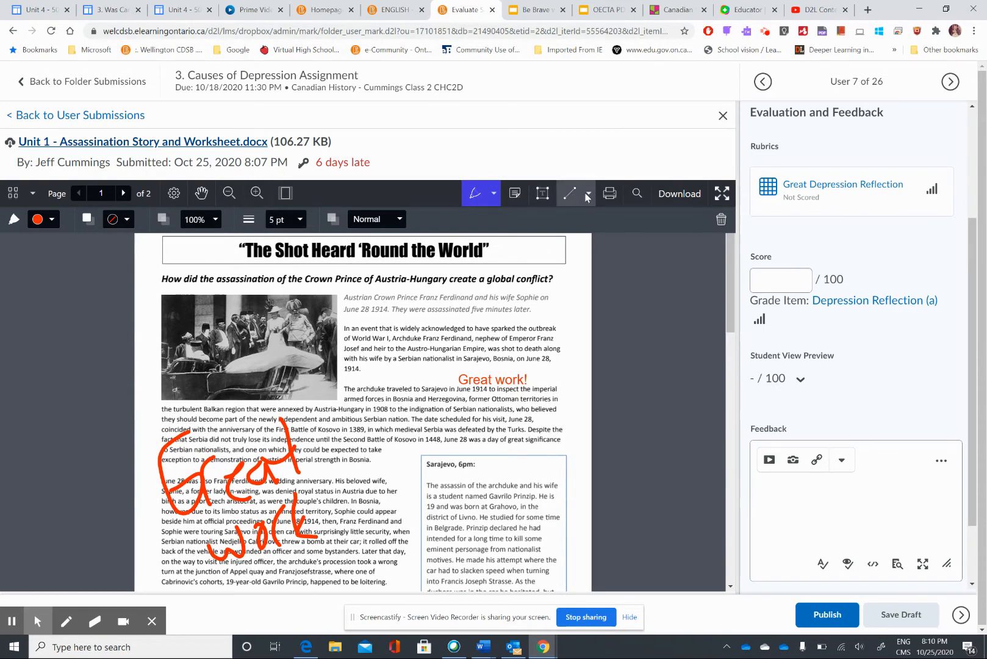
click(476, 195)
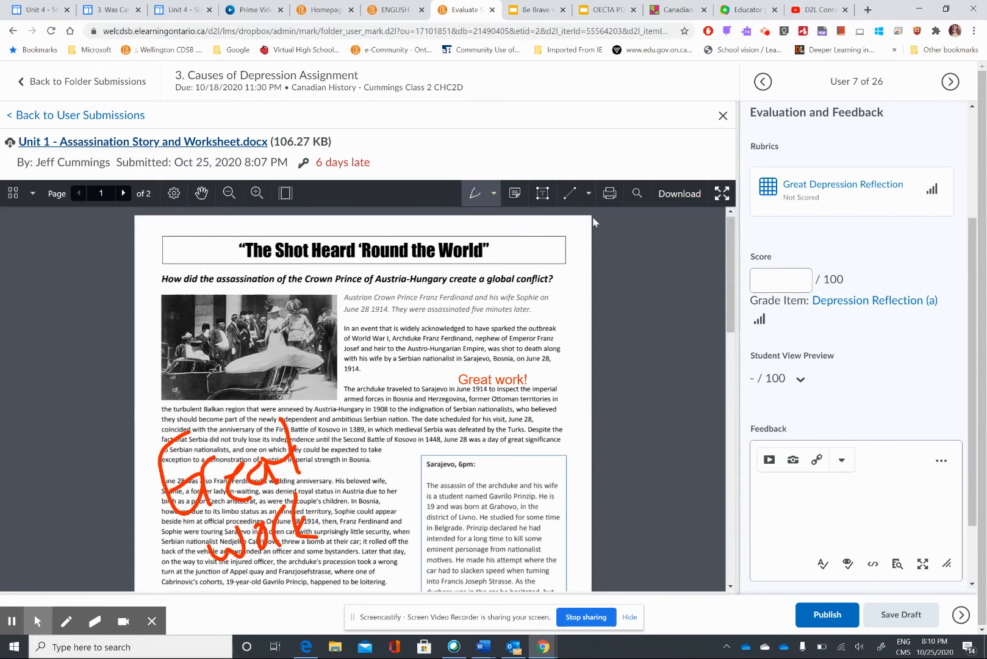
- Show the document full screen, add a yellow comment note reading "great work!", and move it to the right margin beside the photo caption
click(588, 195)
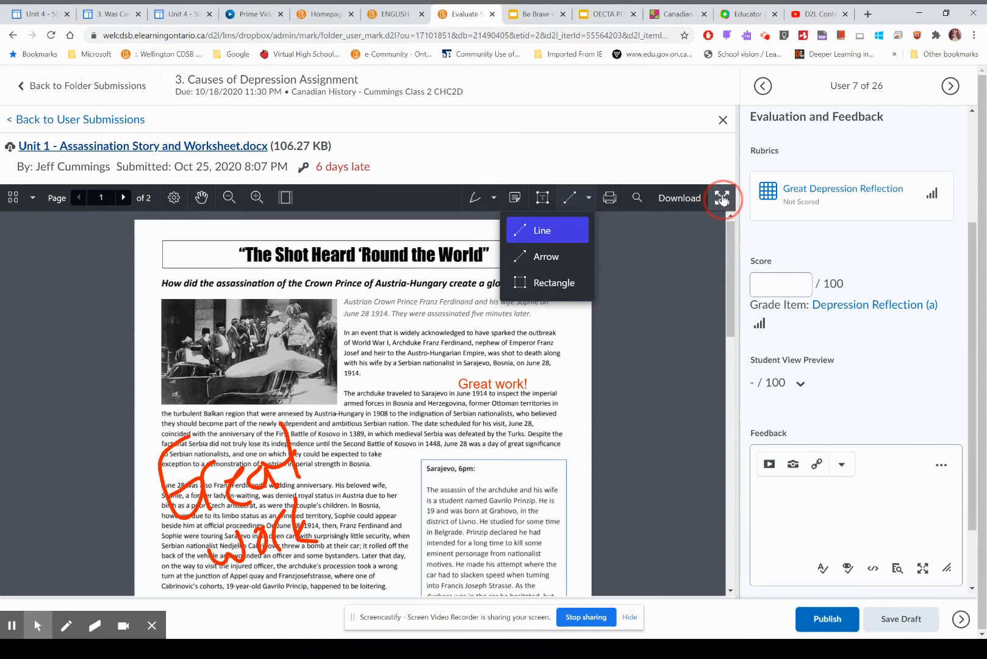
click(721, 194)
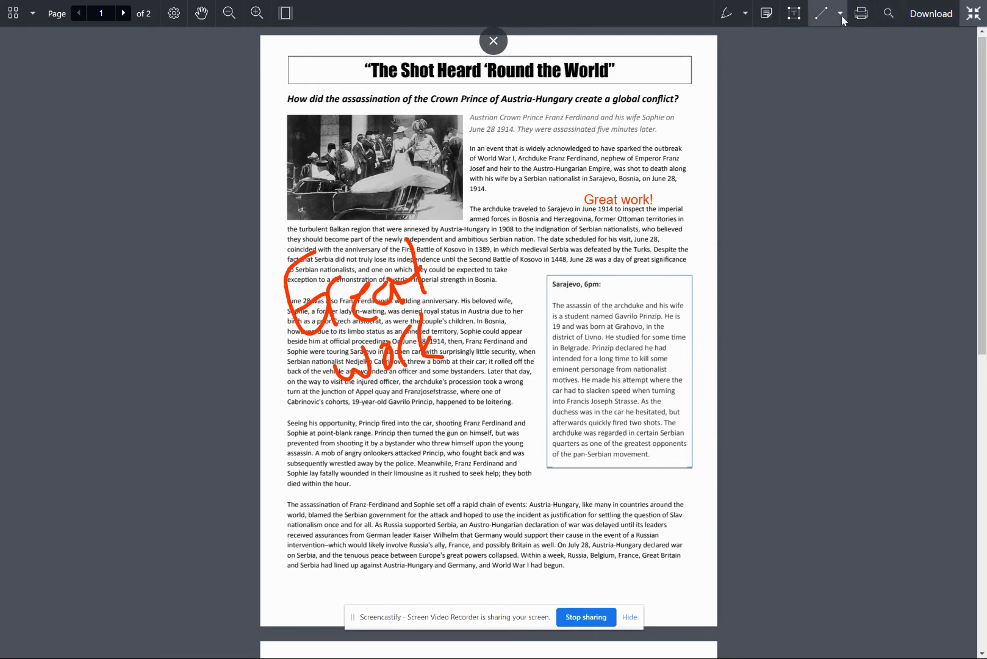
click(767, 13)
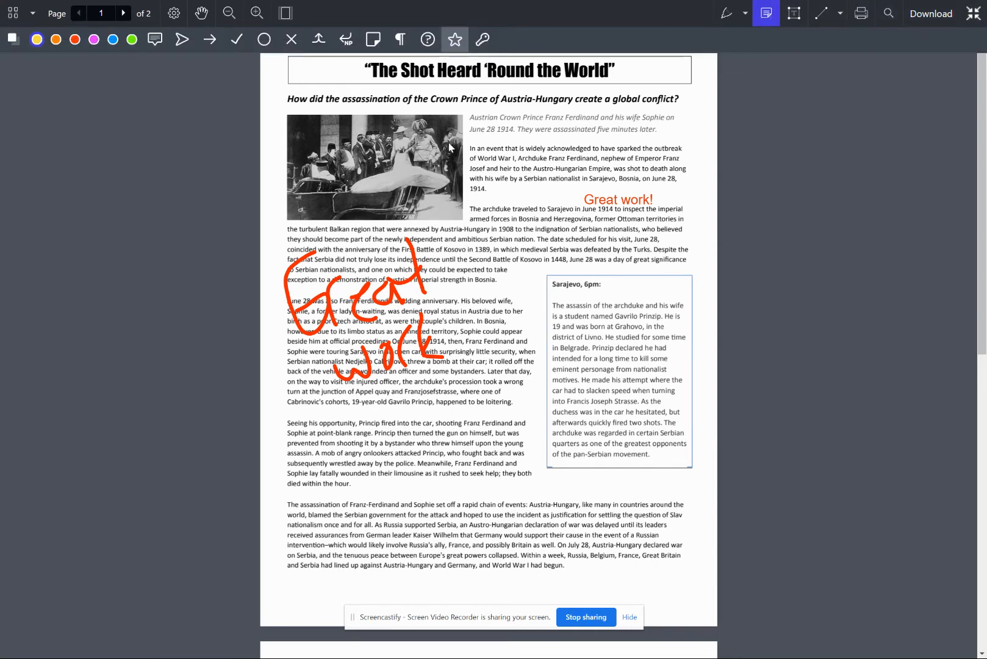
click(154, 40)
click(629, 147)
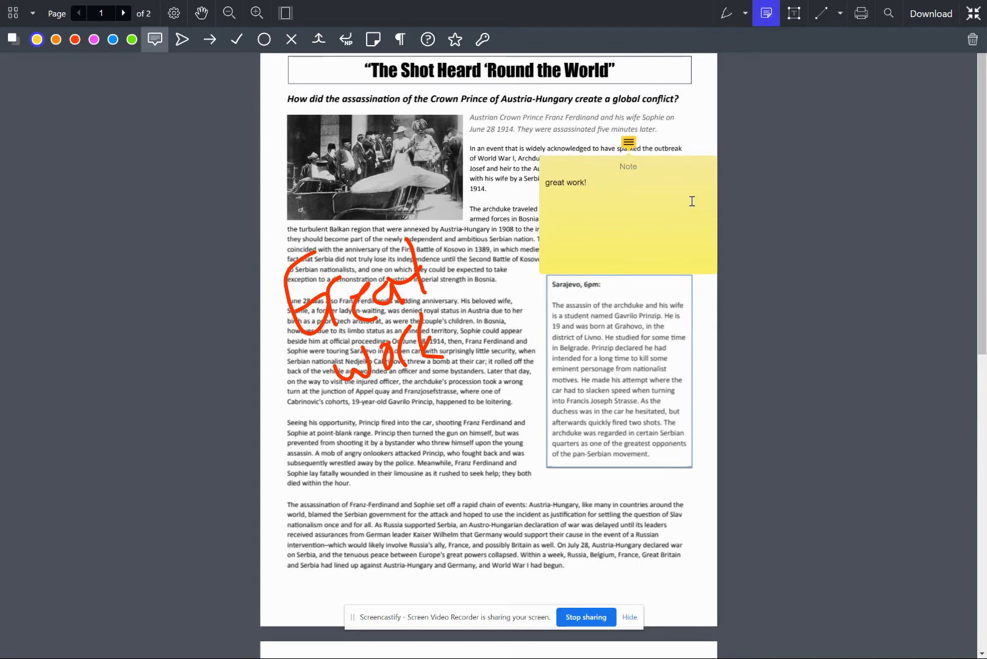
click(730, 232)
mouse_move(629, 144)
drag(630, 144, 690, 131)
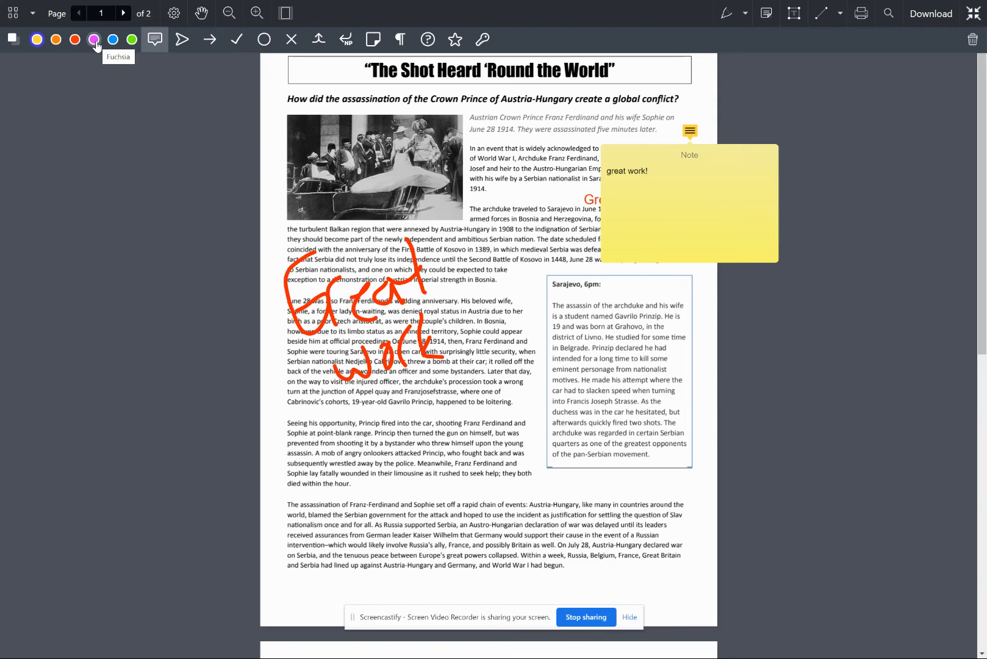
- Change the note's marker to a star and close the note
click(455, 39)
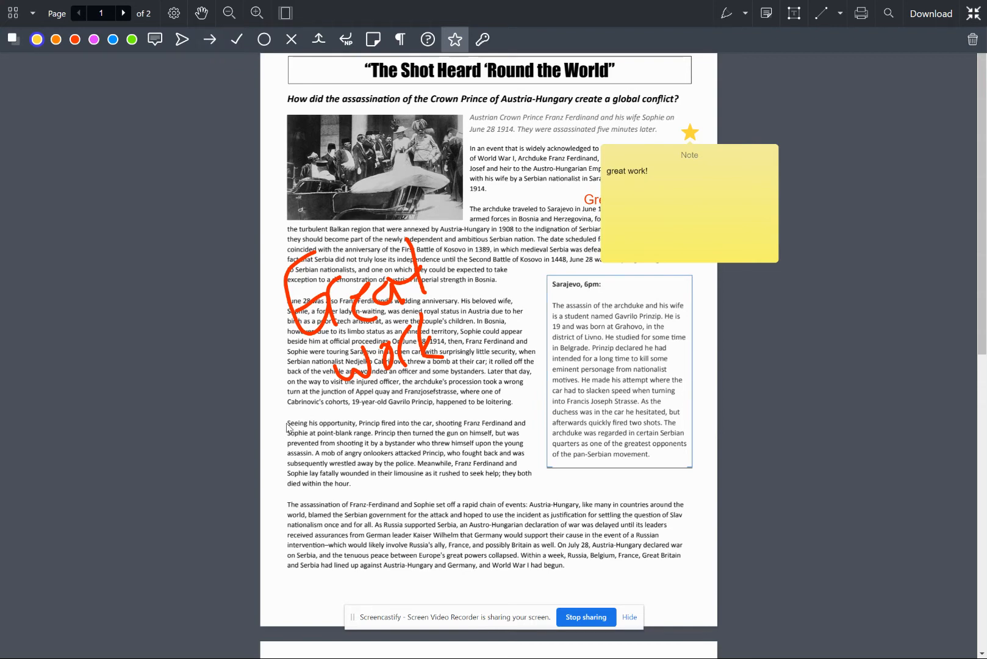
drag(288, 427, 361, 424)
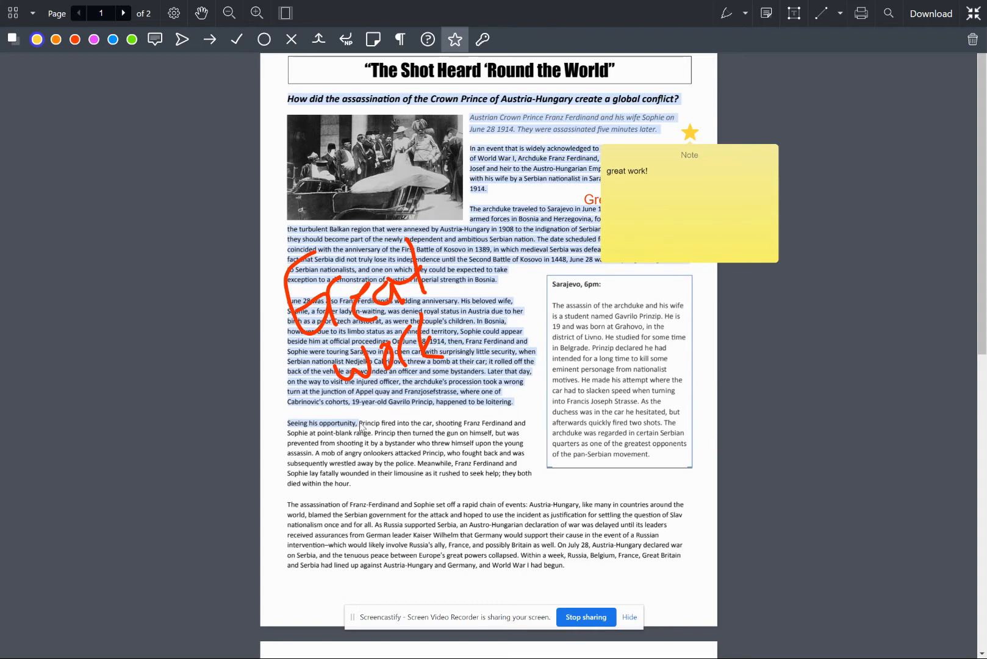
click(361, 427)
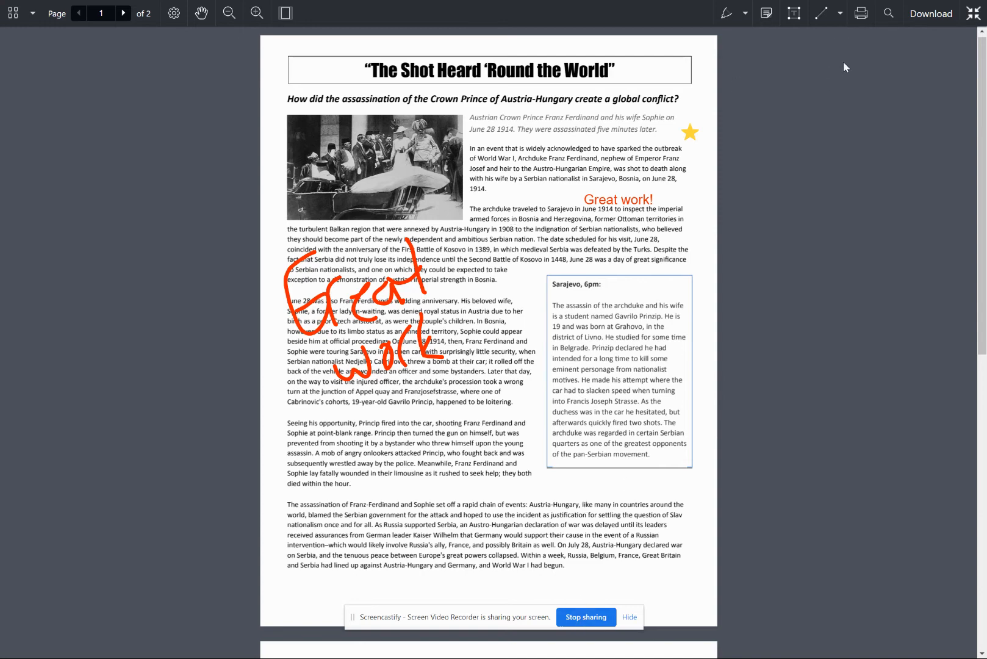
- Leave the full-screen view and enter "Great work!" as the evaluation's feedback comment
click(971, 14)
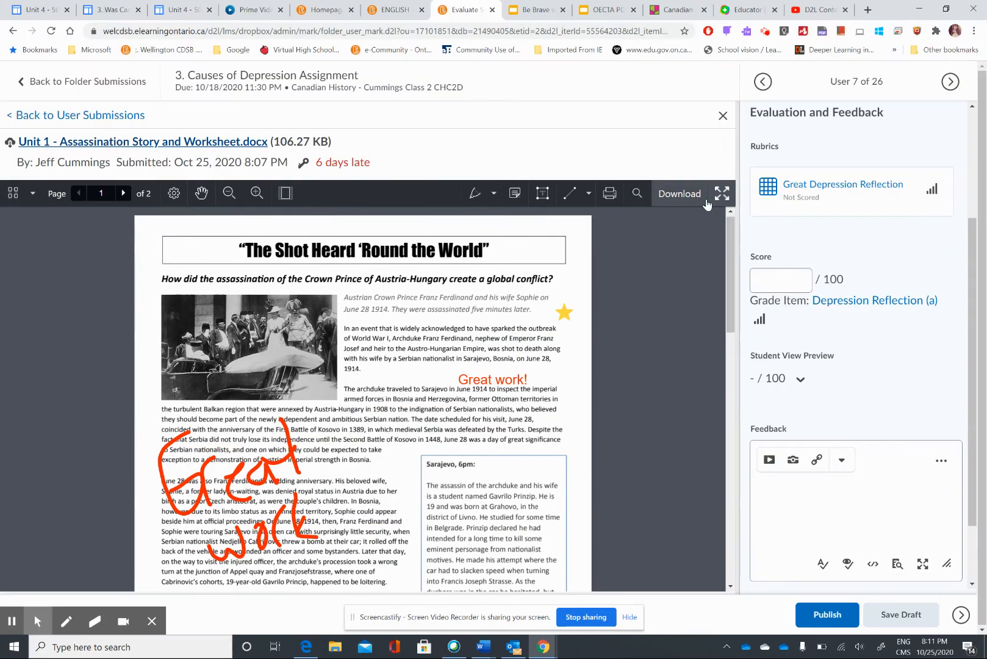
click(800, 503)
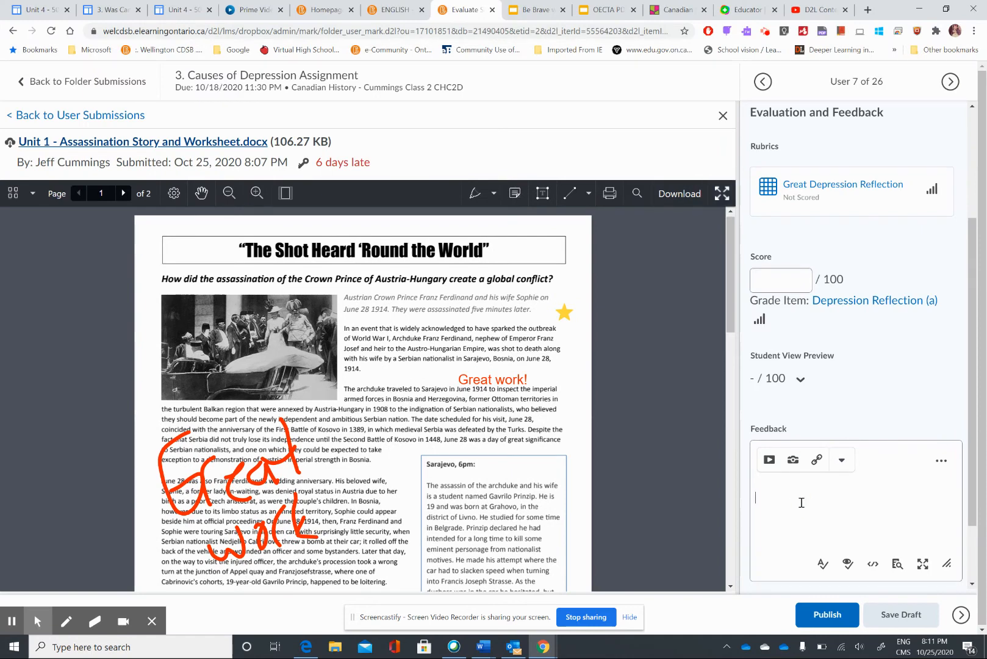
text(Great work!)
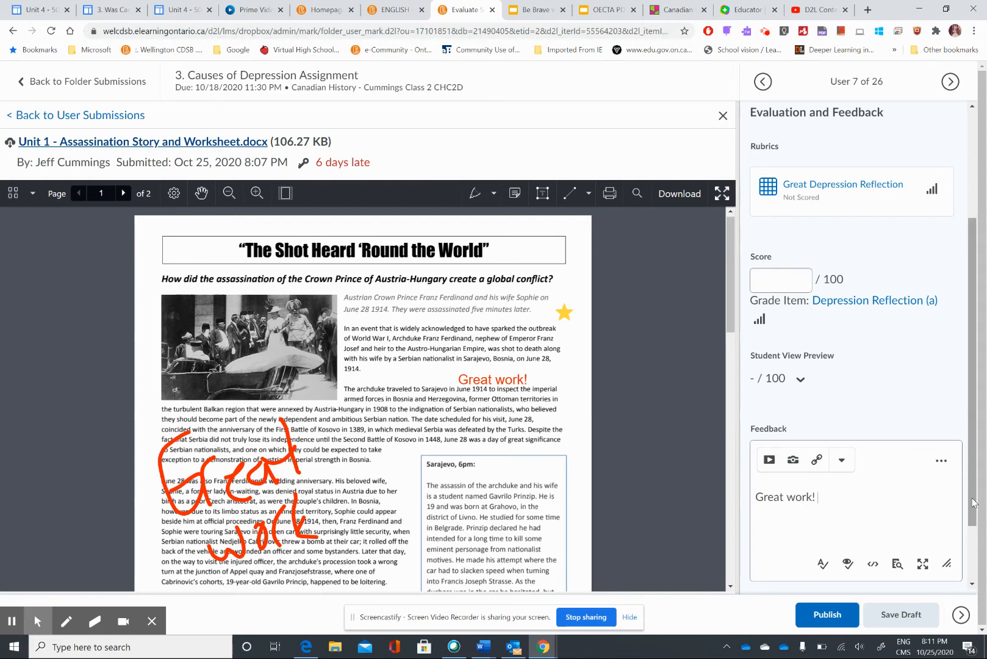
- Assess the Great Depression Reflection rubric: Knowledge Level 4+, Thinking Level 3+, Communication Level 3-, Application Level 3+
drag(972, 502, 972, 537)
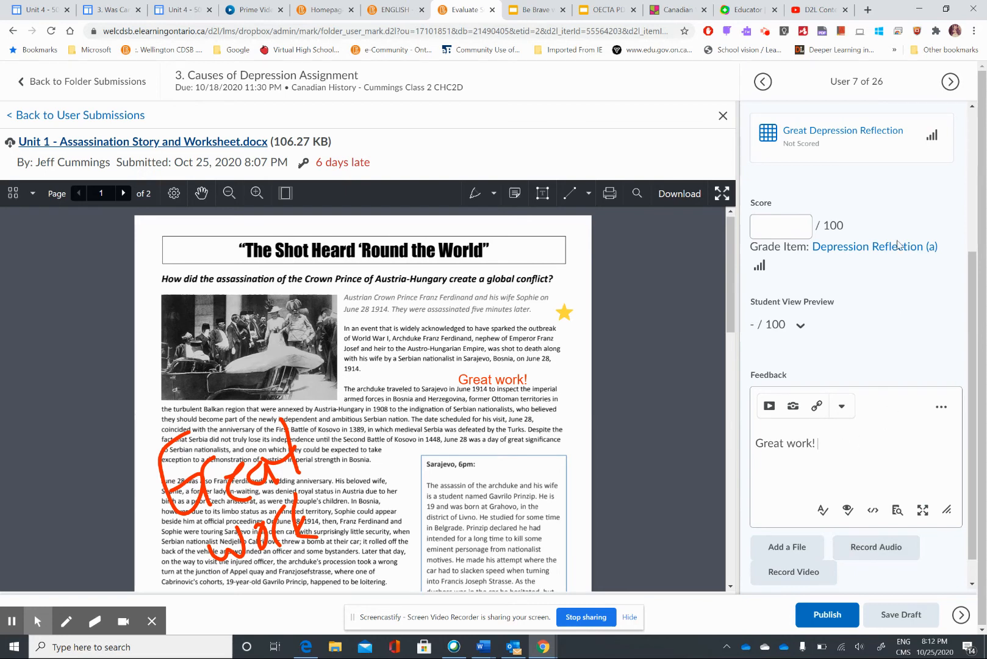
click(812, 131)
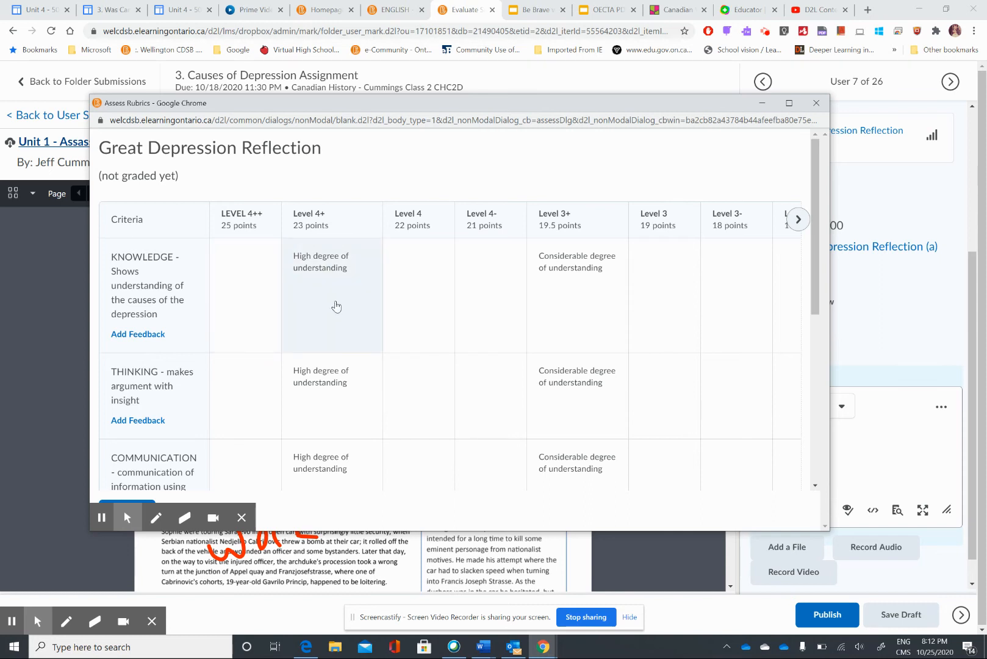
click(333, 286)
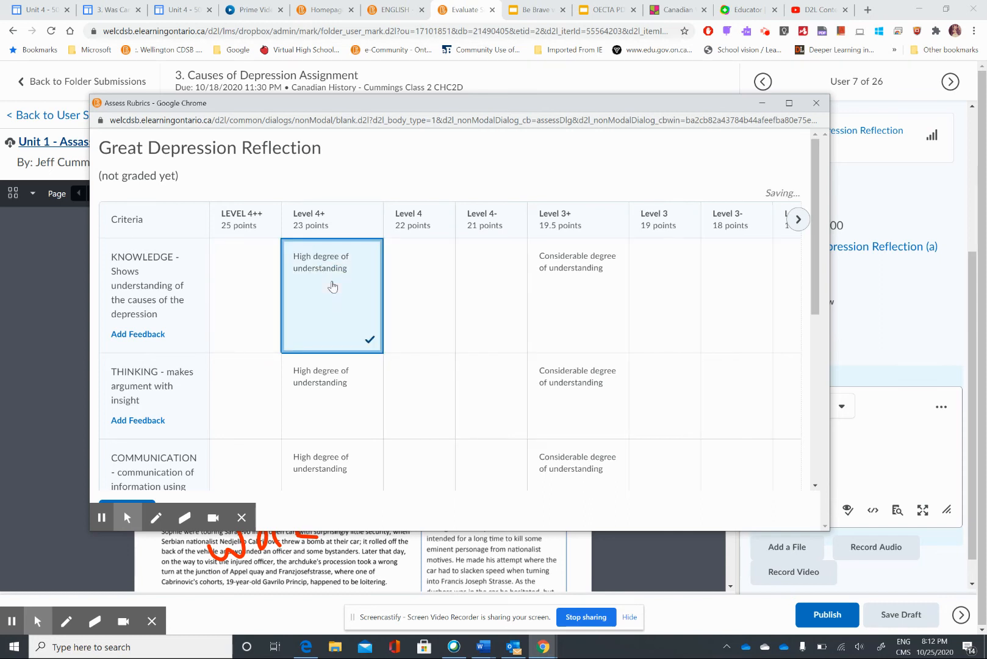
click(580, 402)
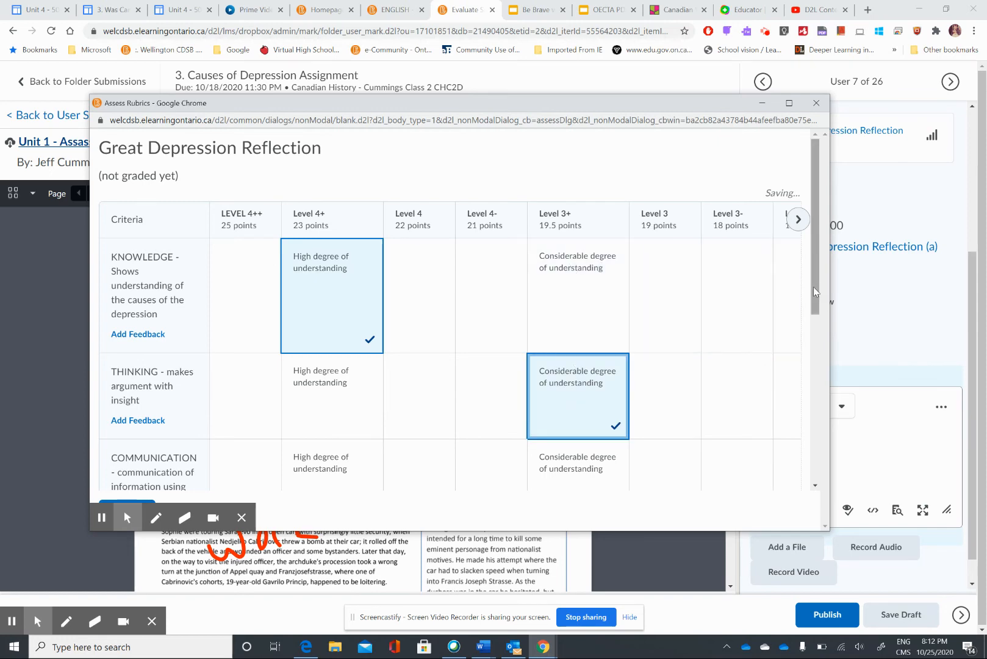
drag(815, 288, 821, 373)
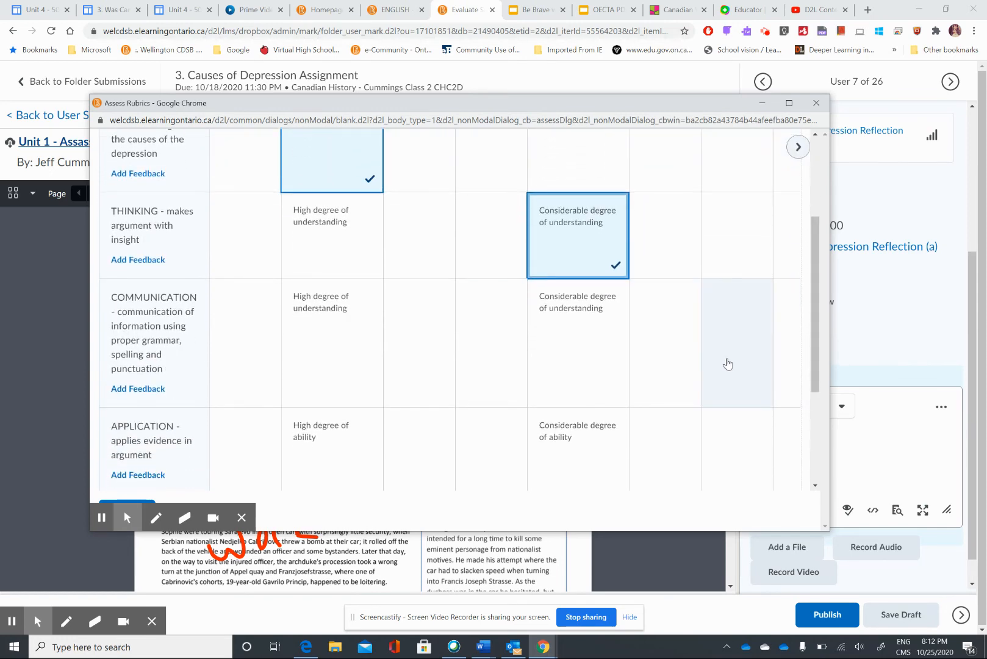
click(727, 362)
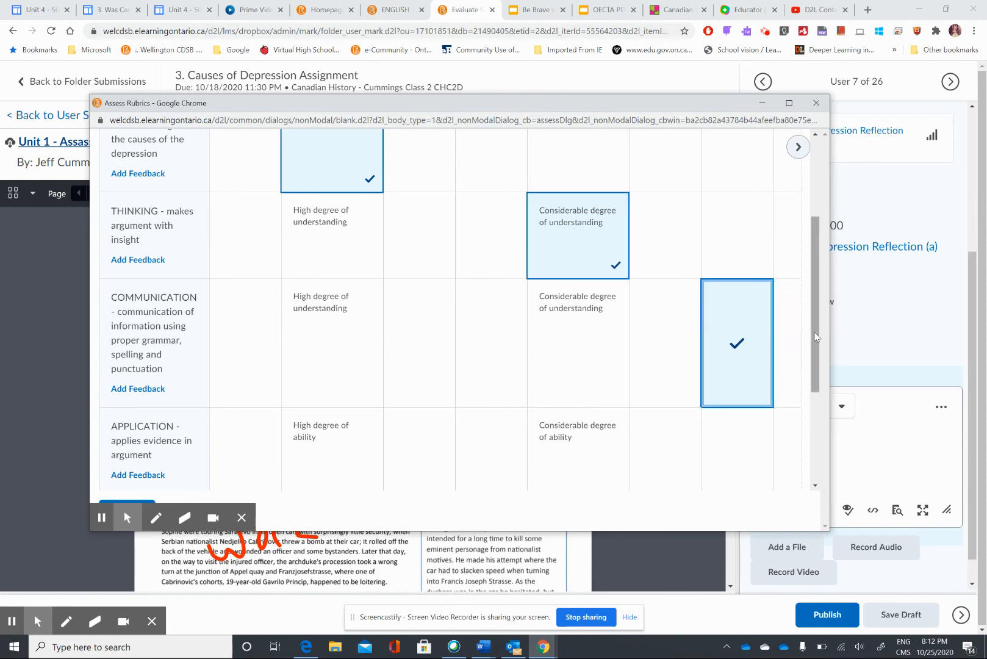
drag(815, 334, 825, 382)
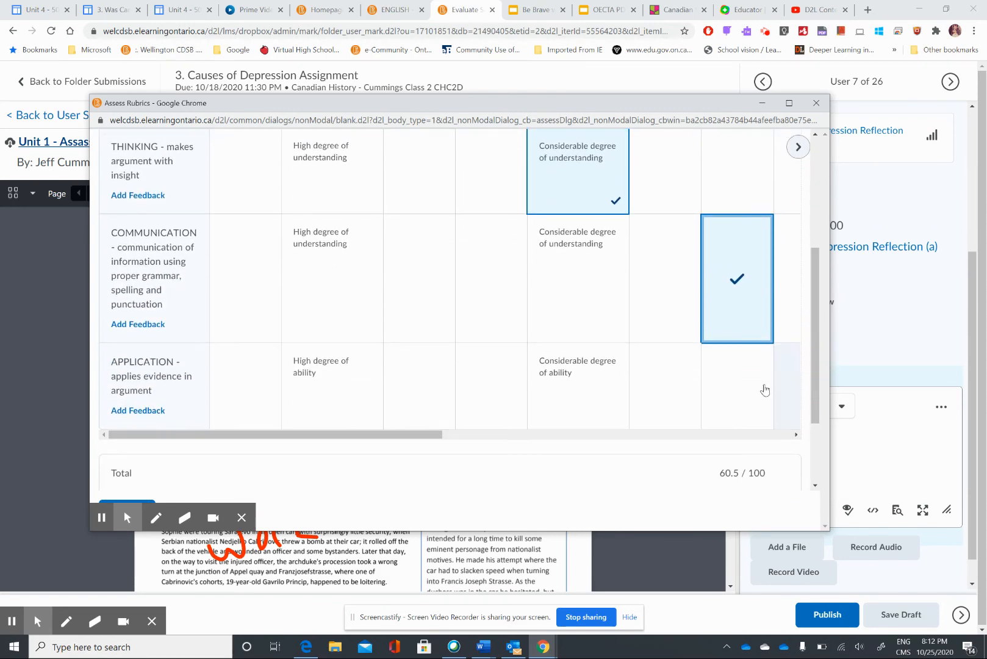
click(573, 385)
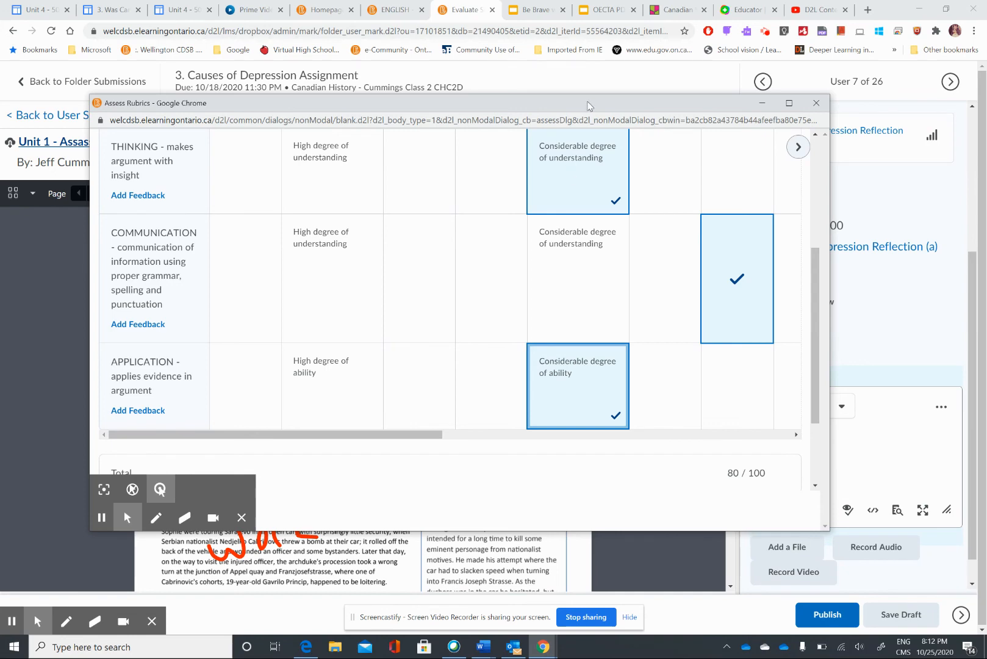
- Dismiss the recording-limit notice, save and close the rubric assessment, and publish the evaluation
drag(588, 104, 591, 61)
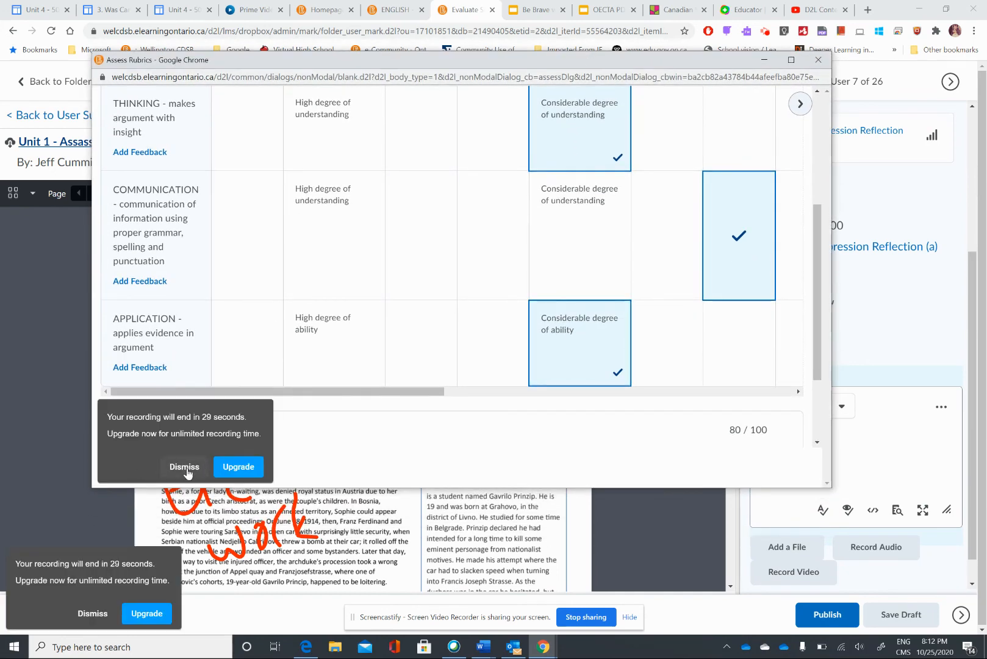
click(187, 468)
click(145, 468)
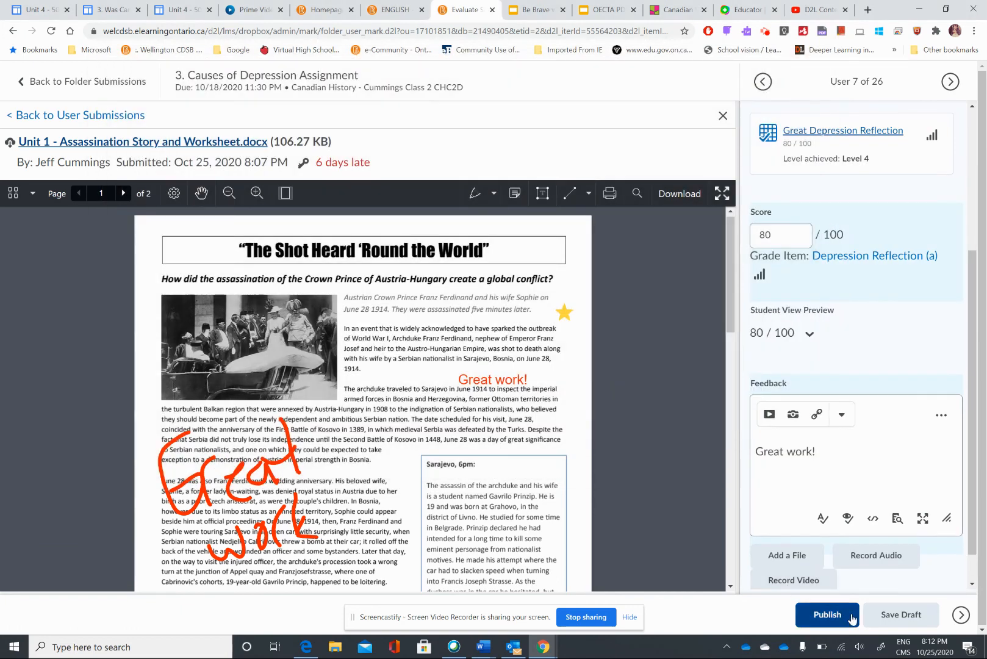
click(827, 617)
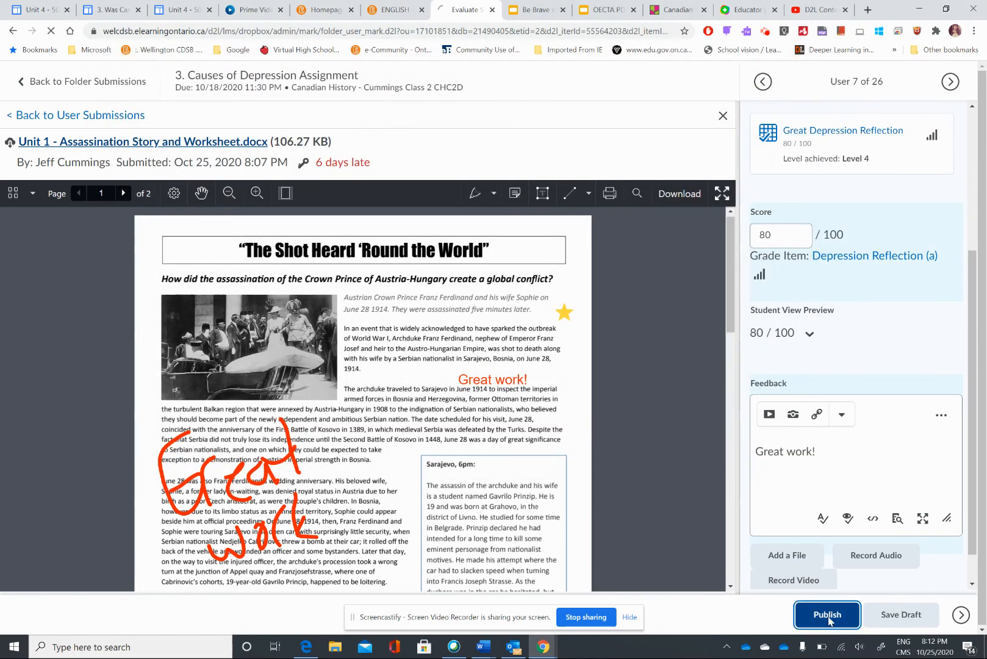